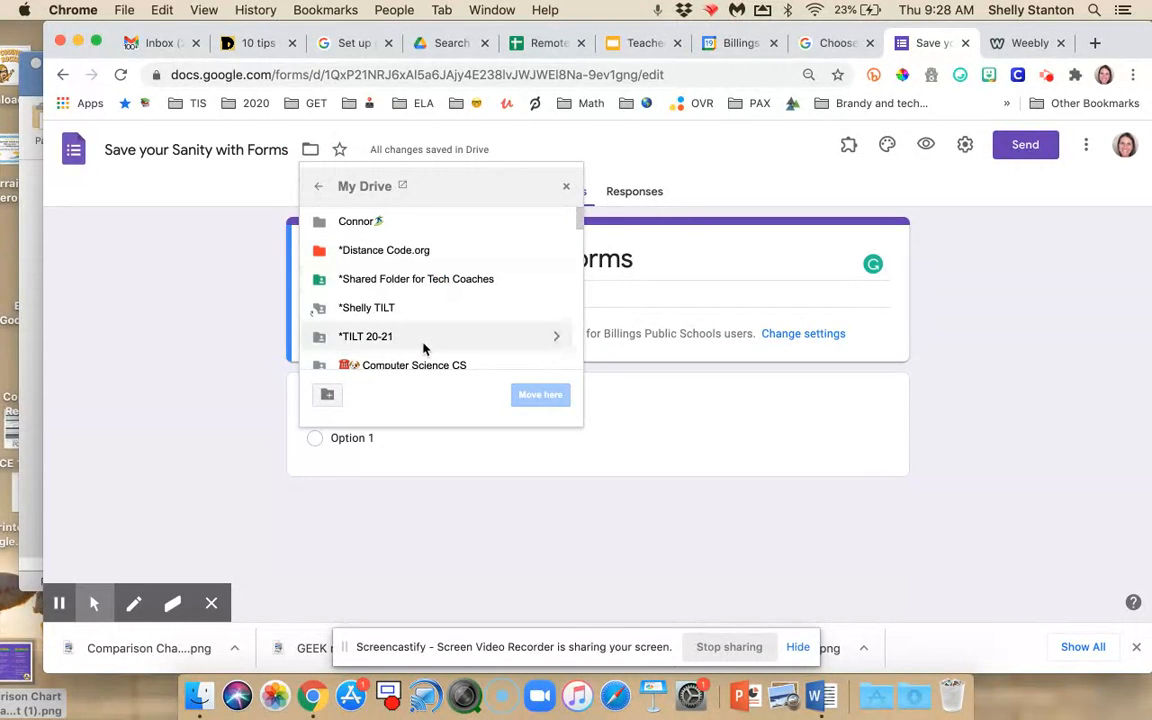
Look through the form's add-ons and its theme colour, background and font options, and close them unchanged.
left_click(208, 257)
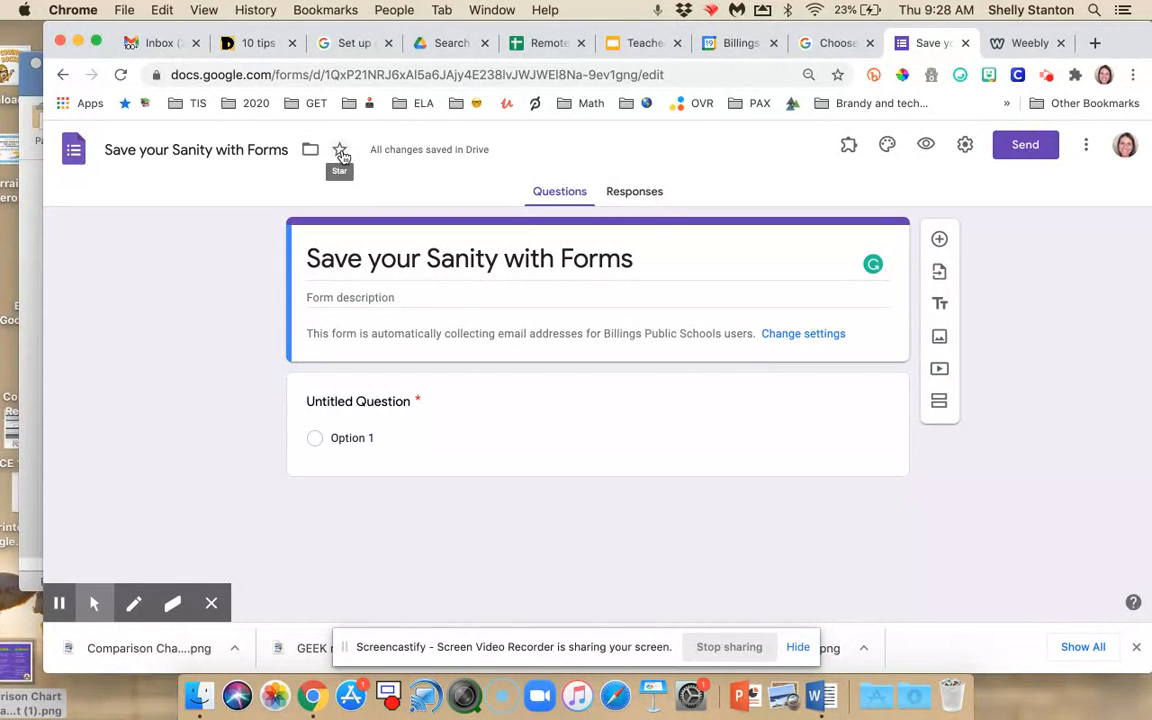
left_click(848, 150)
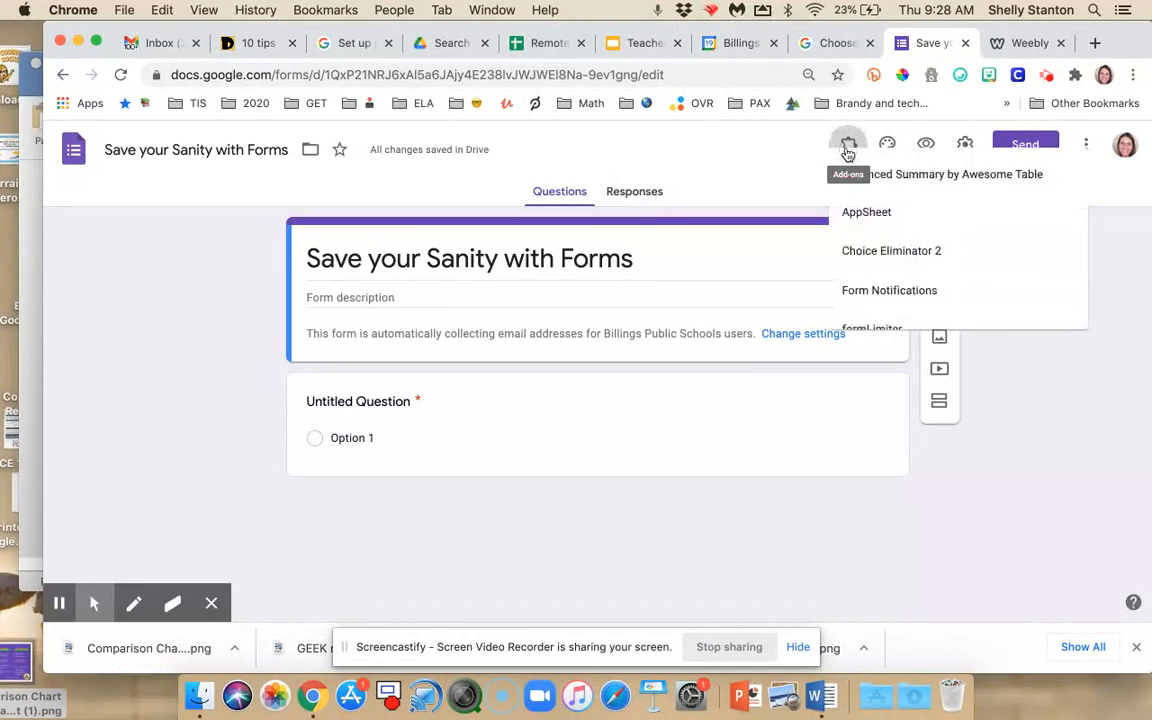
left_click(763, 143)
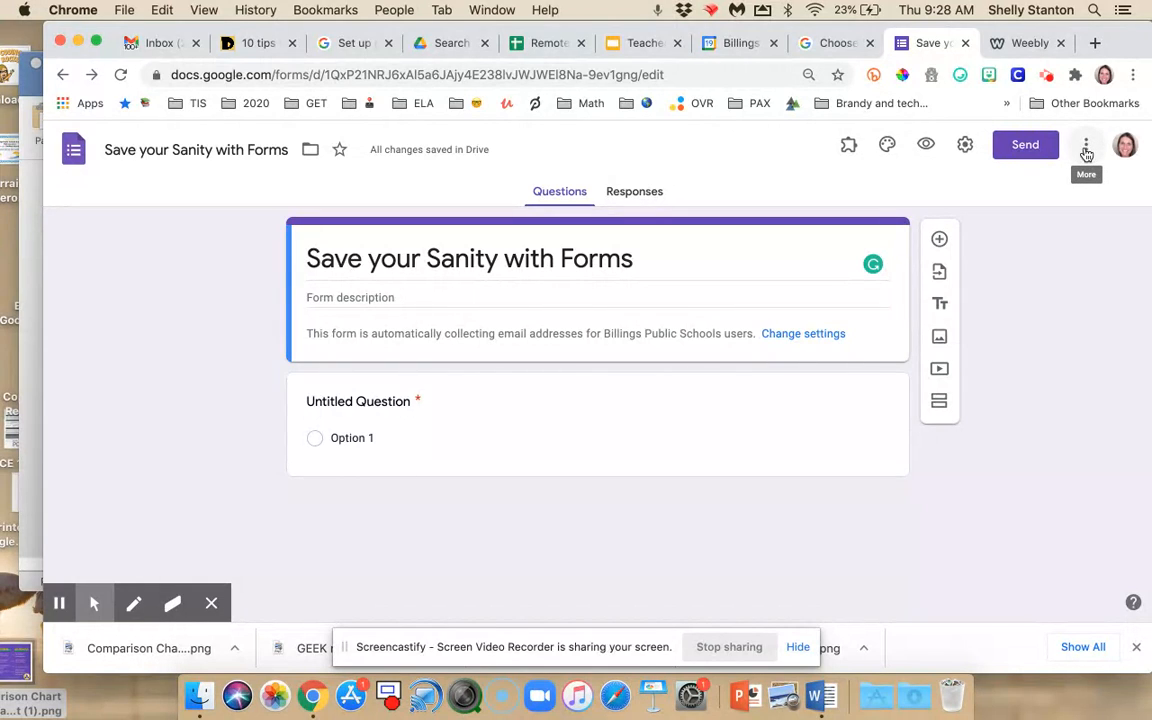
left_click(888, 147)
scroll(1056, 420, "down", 2)
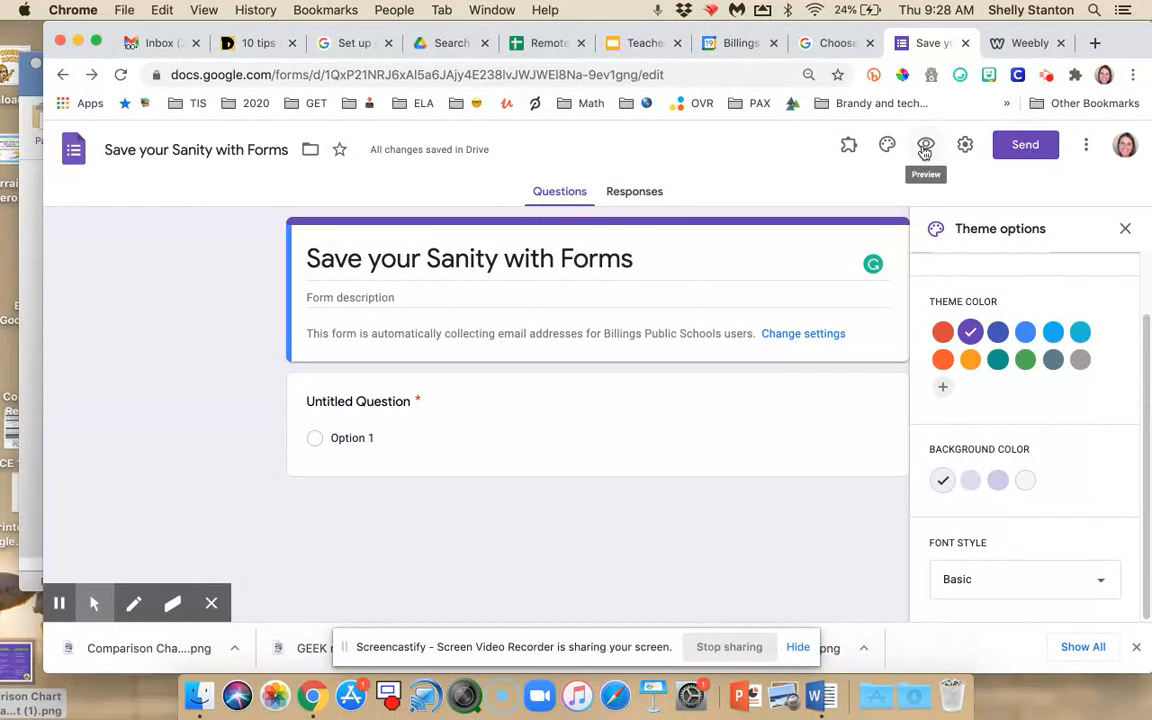
left_click(1125, 228)
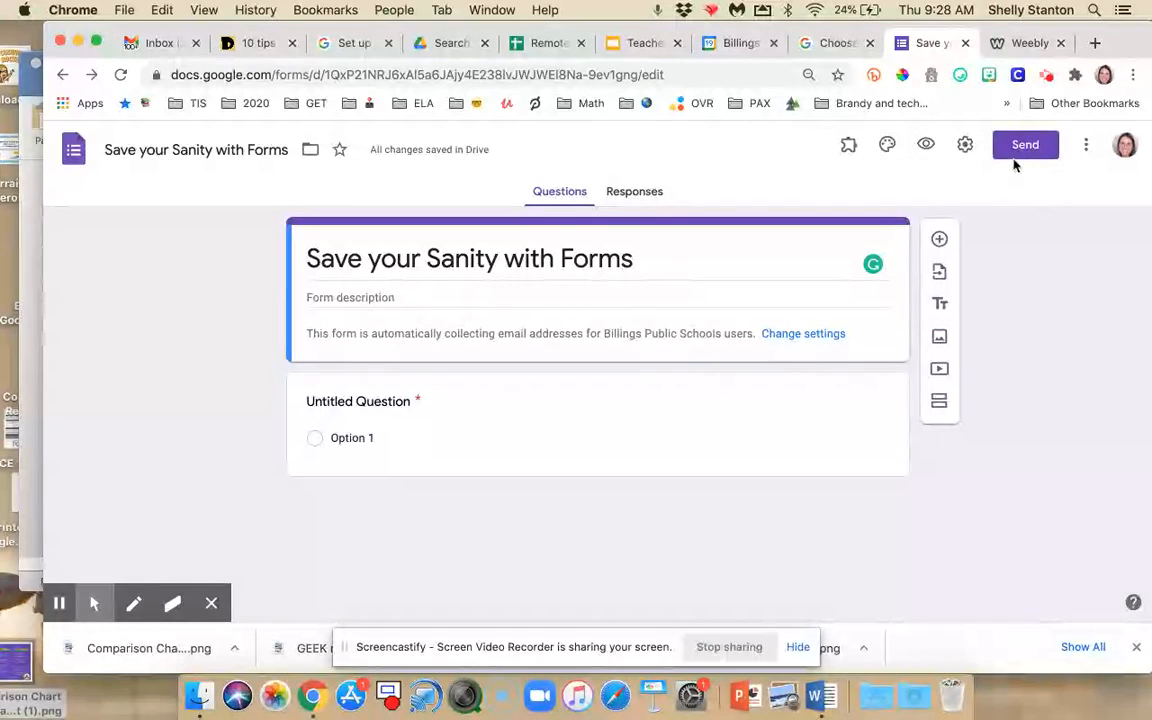
In the form's general settings, remove the sign-in restriction to users in Billings Public Schools and its trusted organizations.
left_click(964, 146)
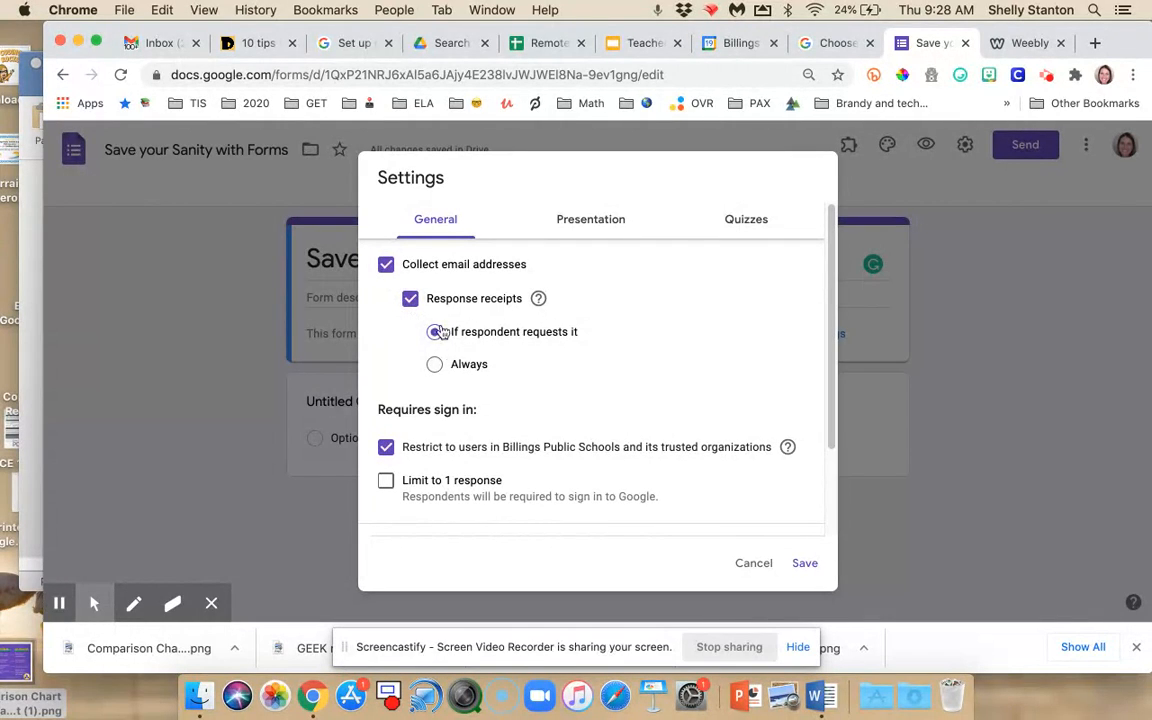
scroll(475, 357, "down", 3)
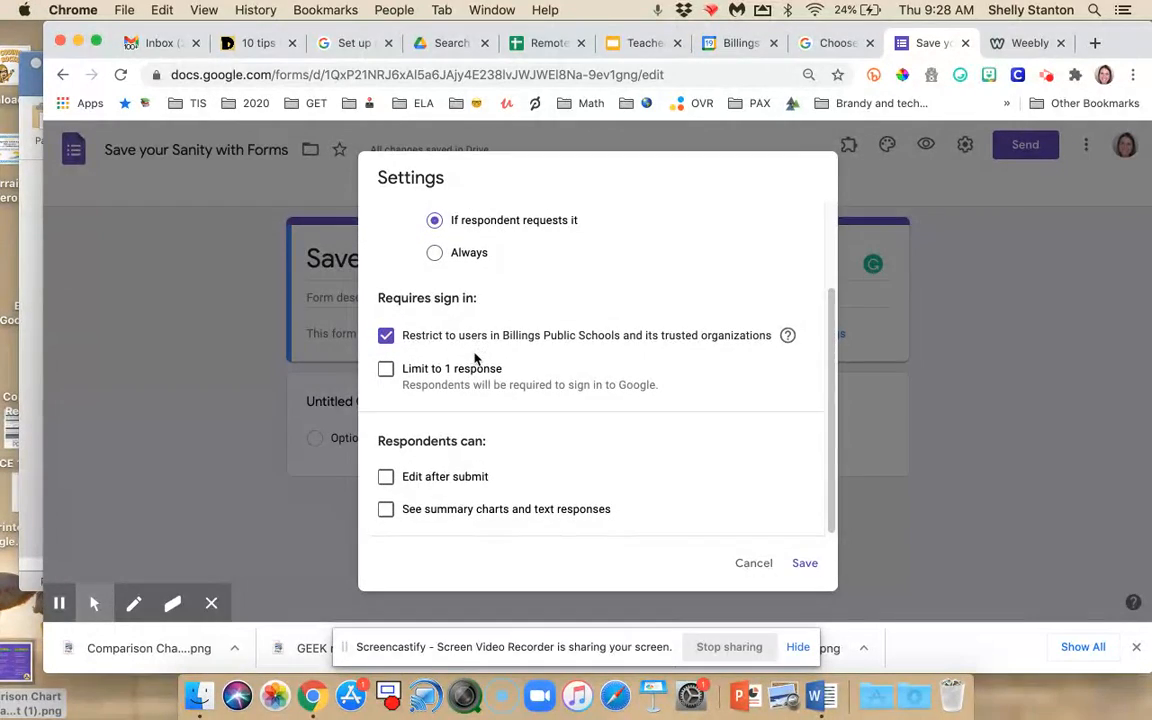
left_click(386, 336)
left_click(386, 336)
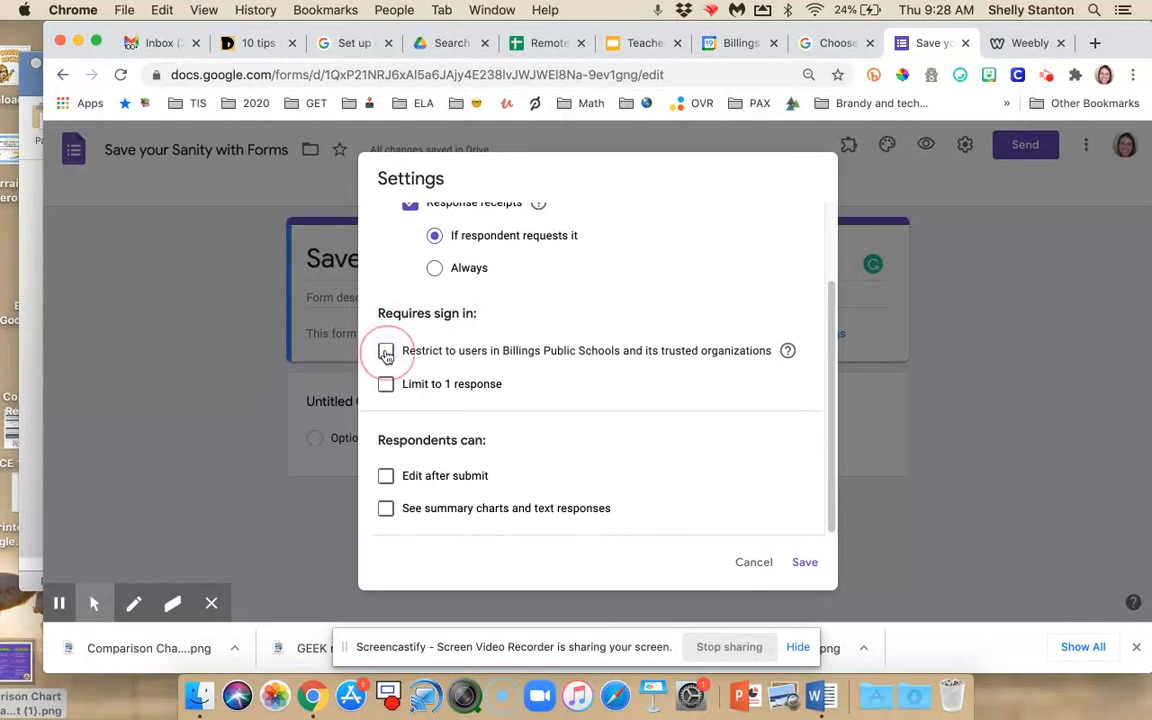
left_click(386, 338)
left_click(386, 333)
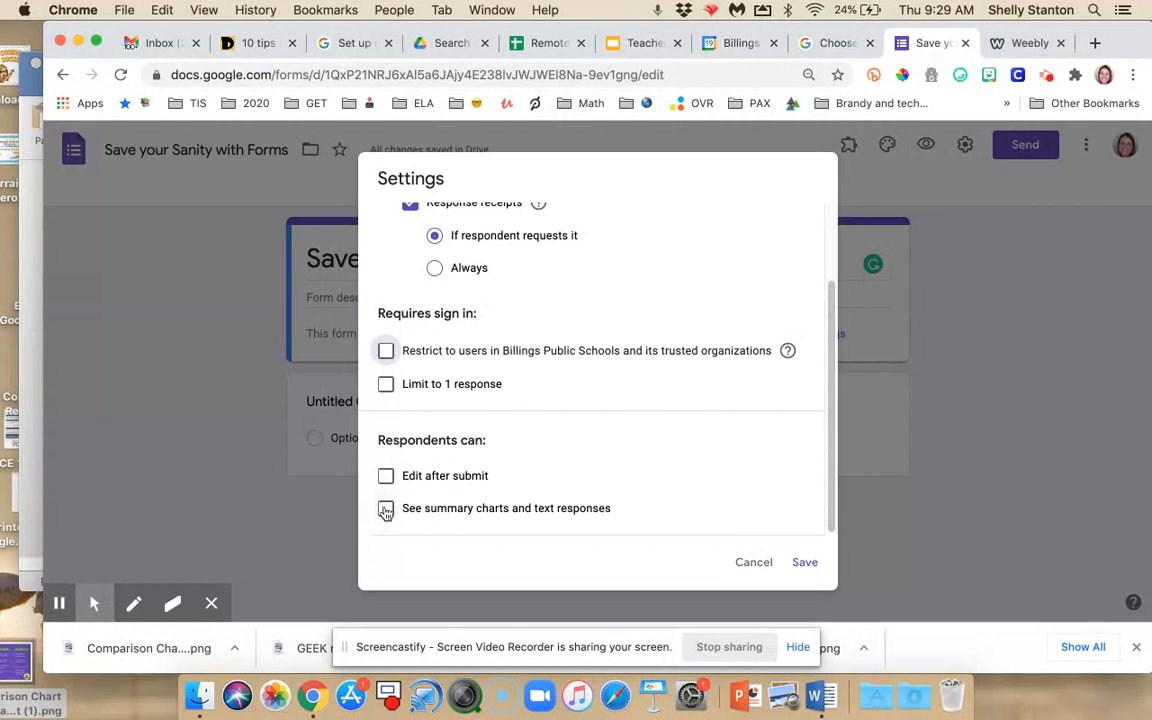
In the form's presentation settings, turn off the link to submit another response.
scroll(419, 508, "up", 5)
left_click(602, 221)
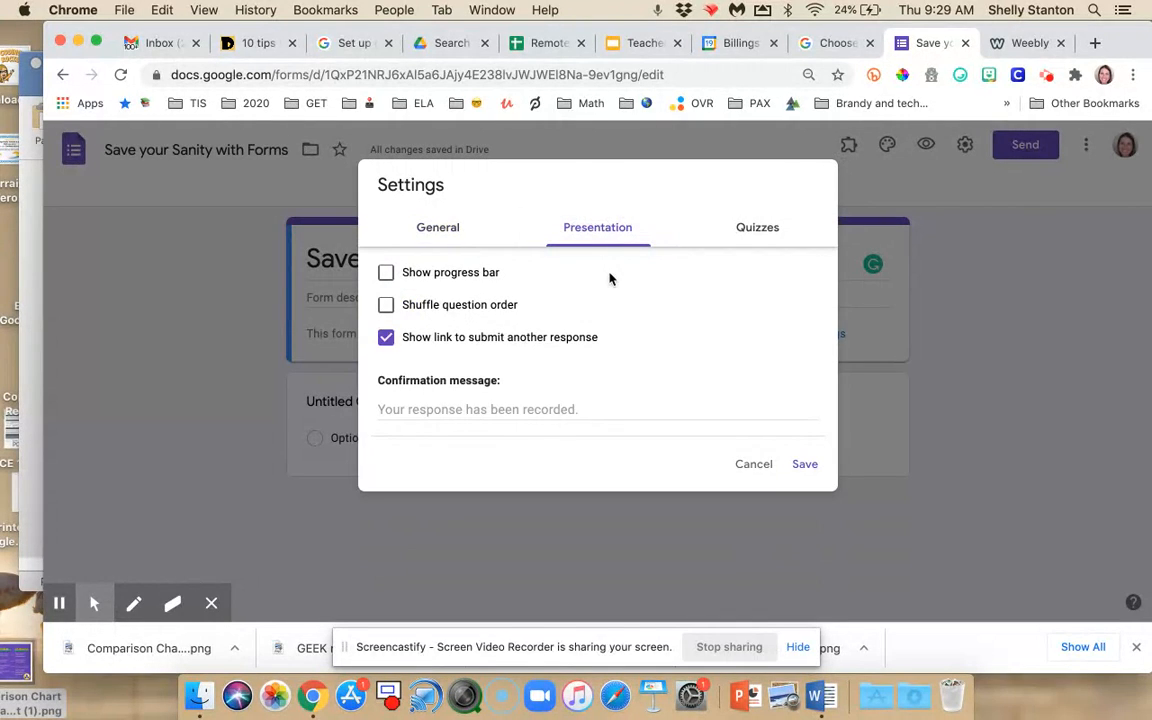
left_click(420, 405)
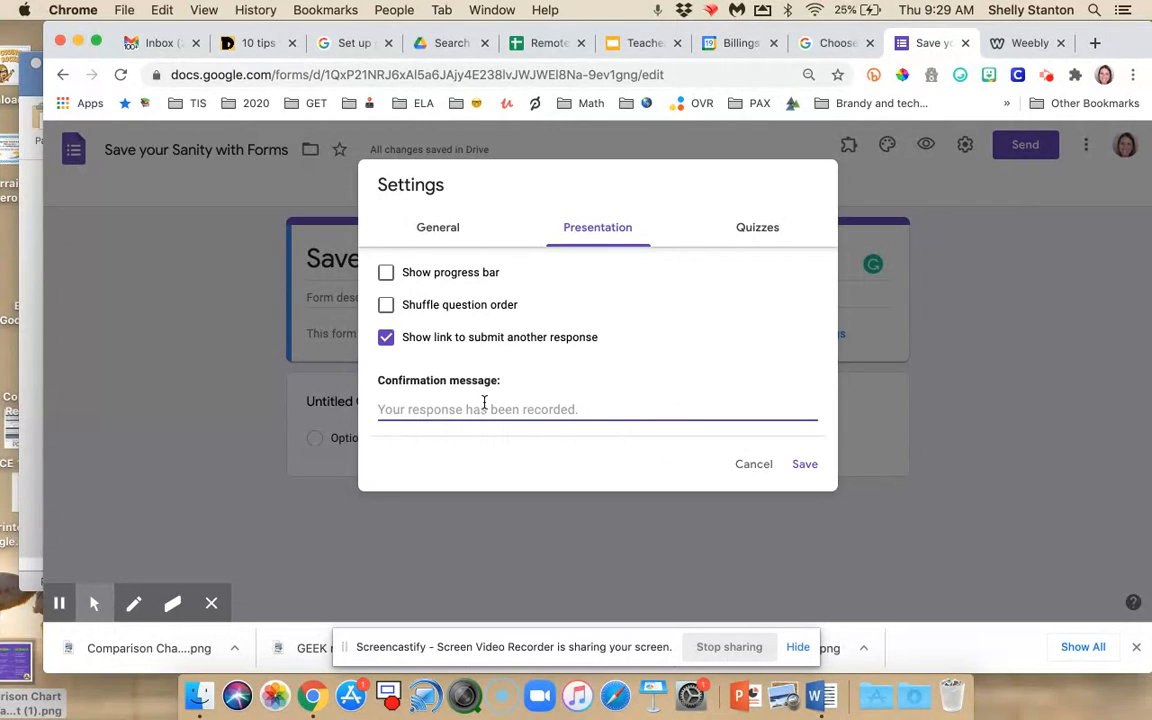
left_click(386, 341)
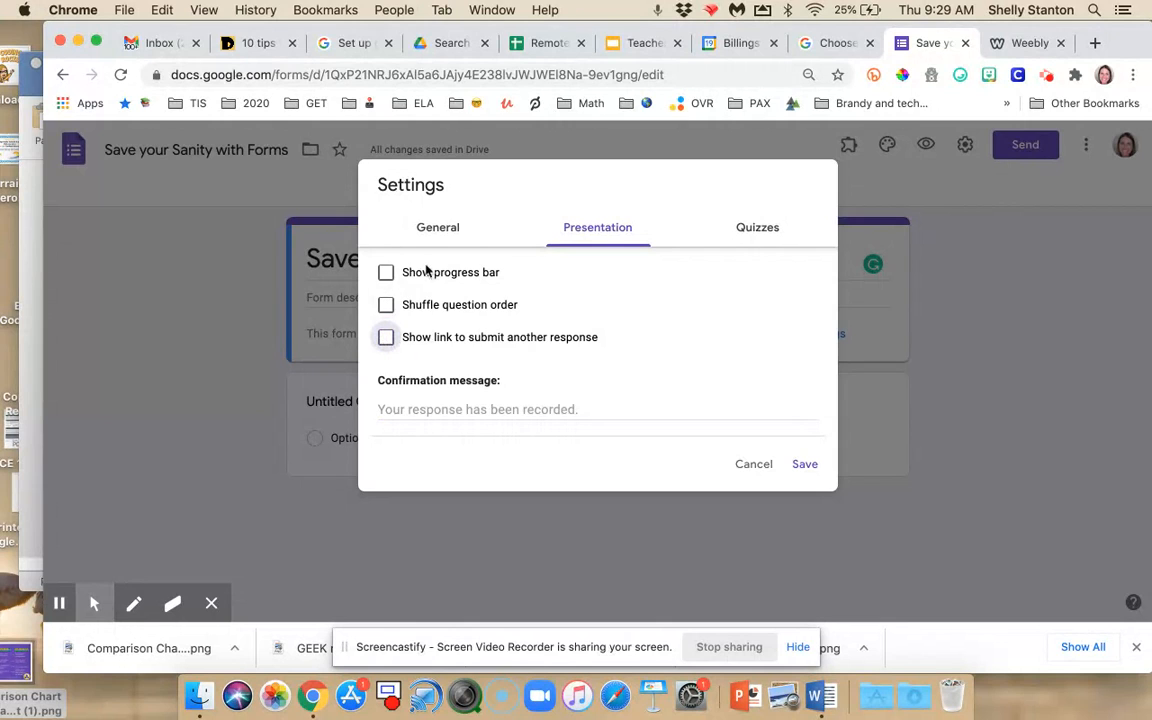
Try the option that makes the form a quiz, turn it back off, and save the form settings.
left_click(759, 233)
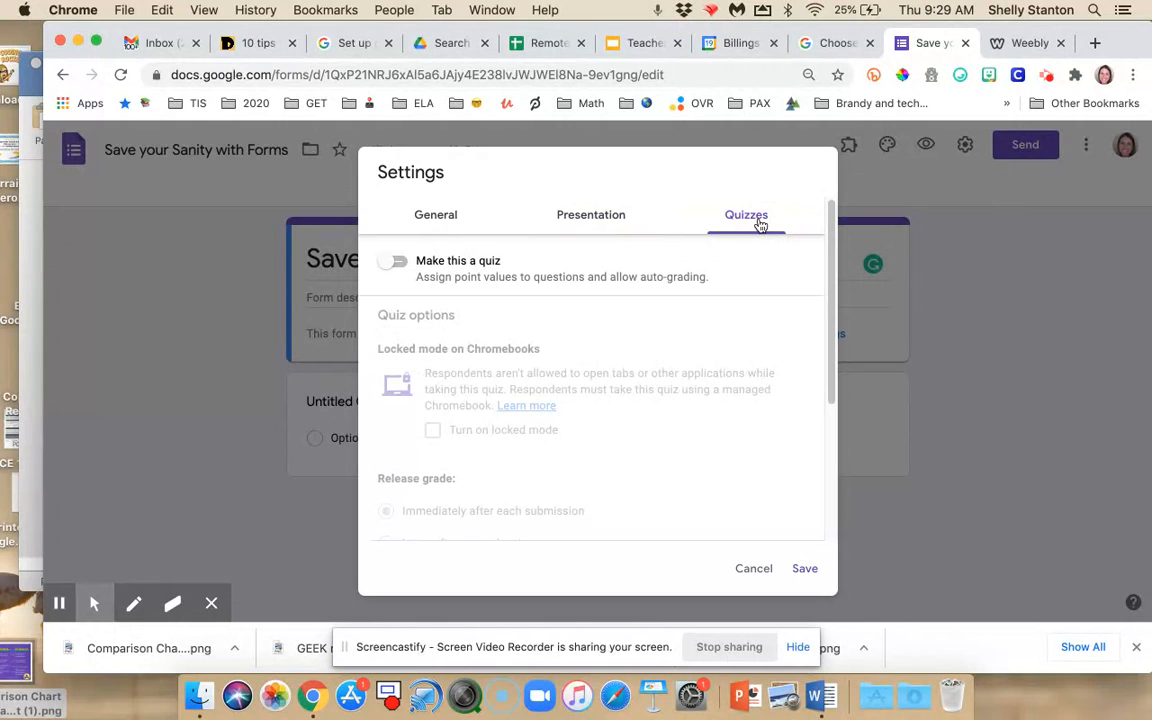
left_click(390, 264)
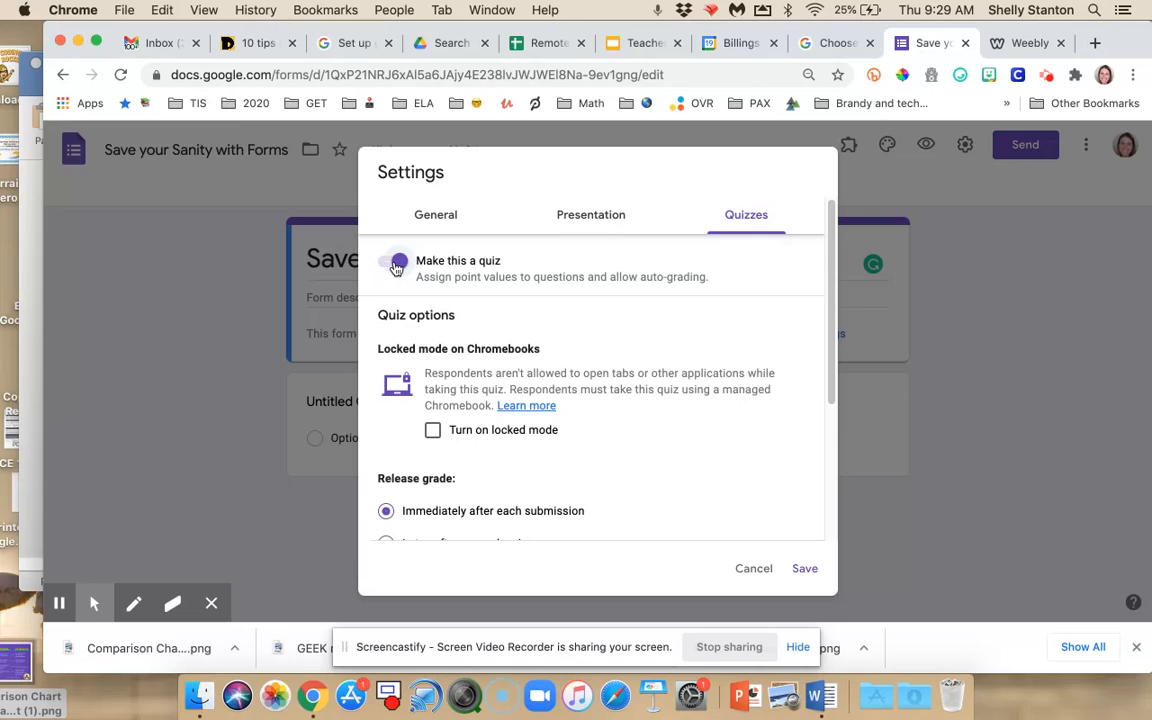
left_click(396, 266)
left_click(810, 572)
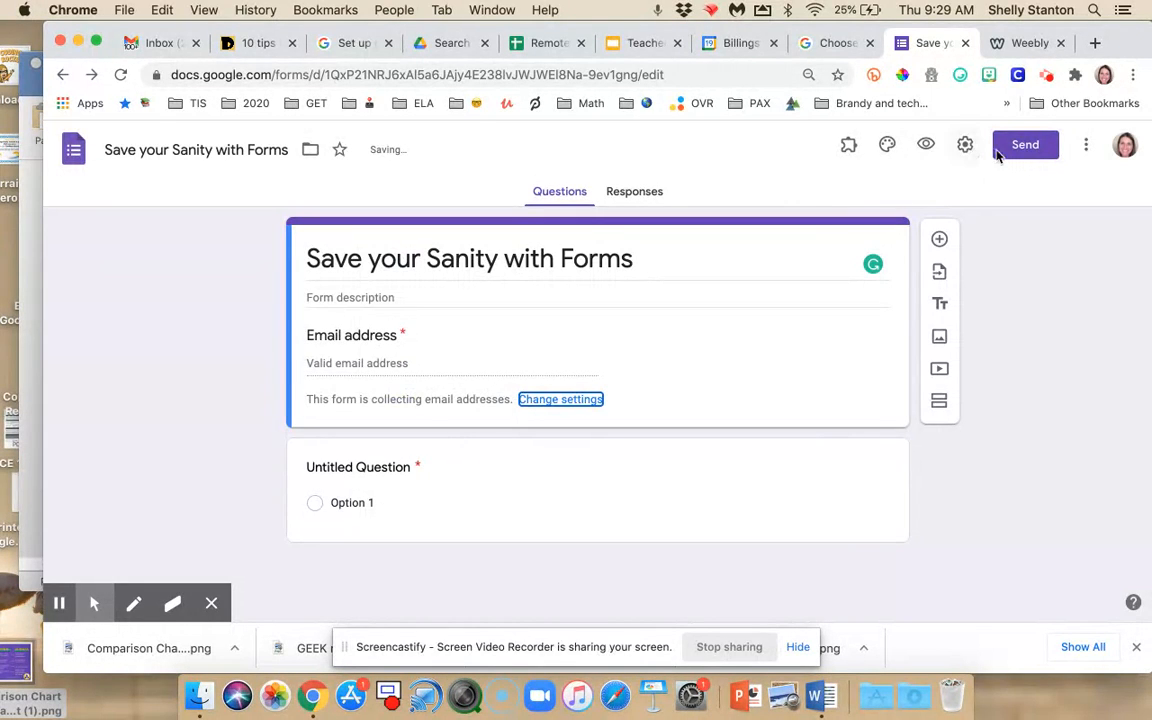
Examine the options for sending the form by email, including recipient, subject, message and collaborators.
left_click(1020, 150)
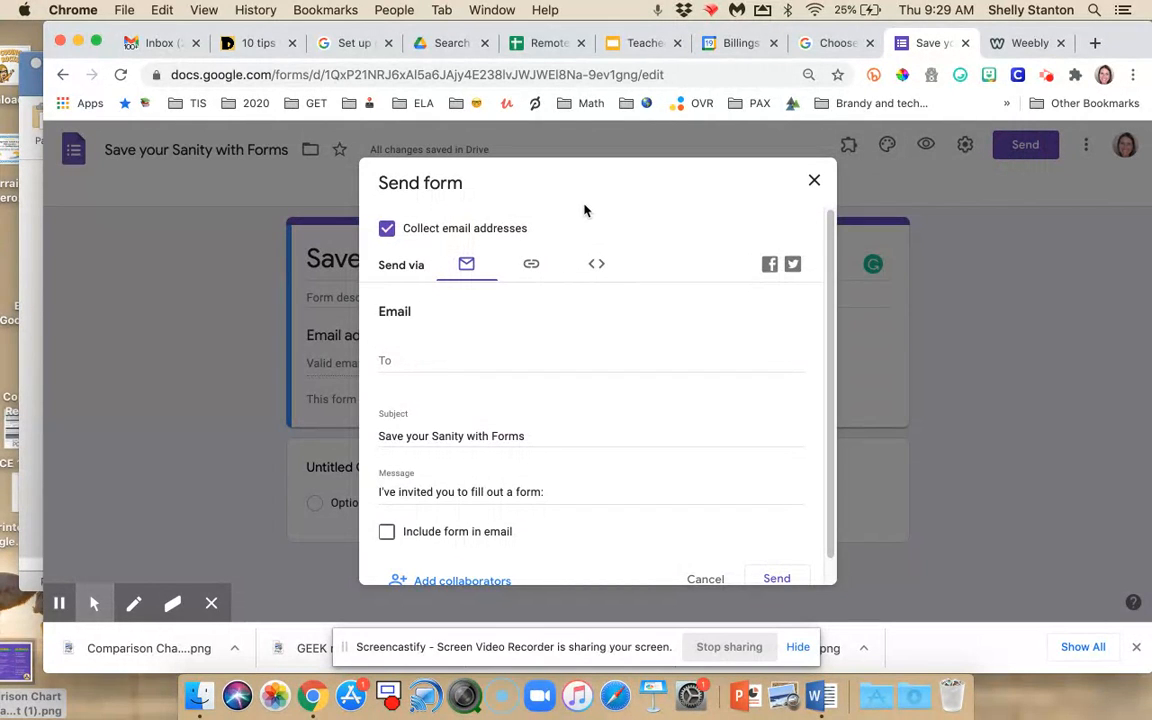
scroll(488, 404, "down", 1)
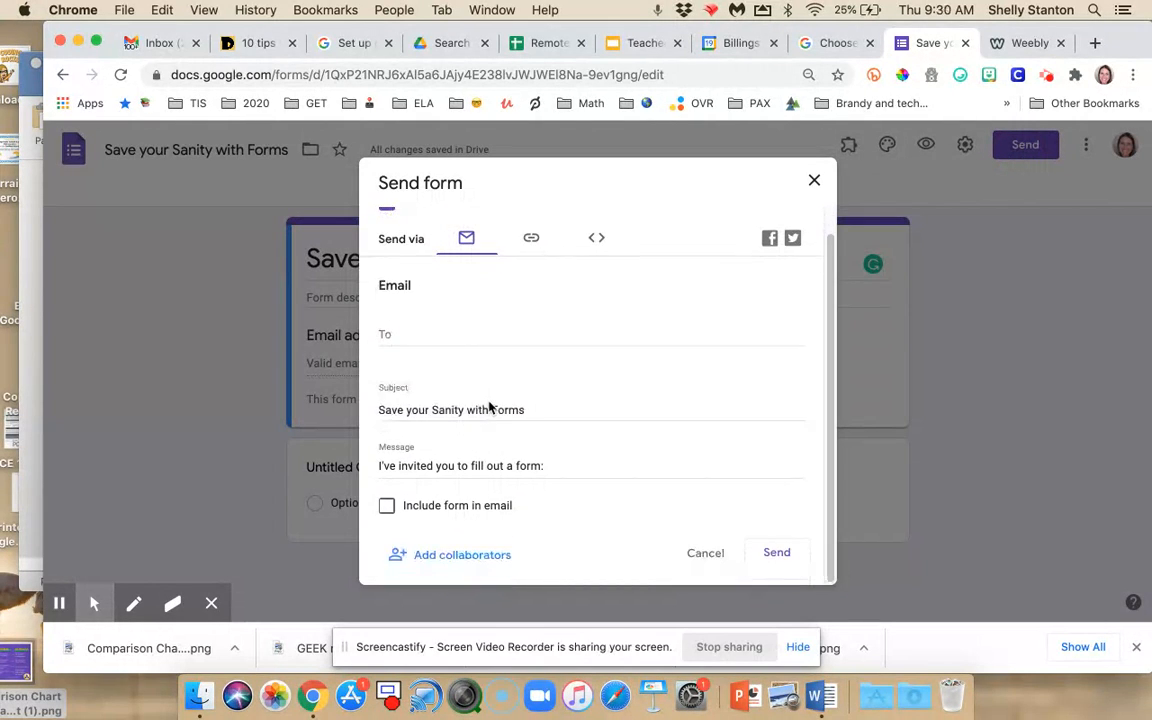
scroll(489, 406, "up", 1)
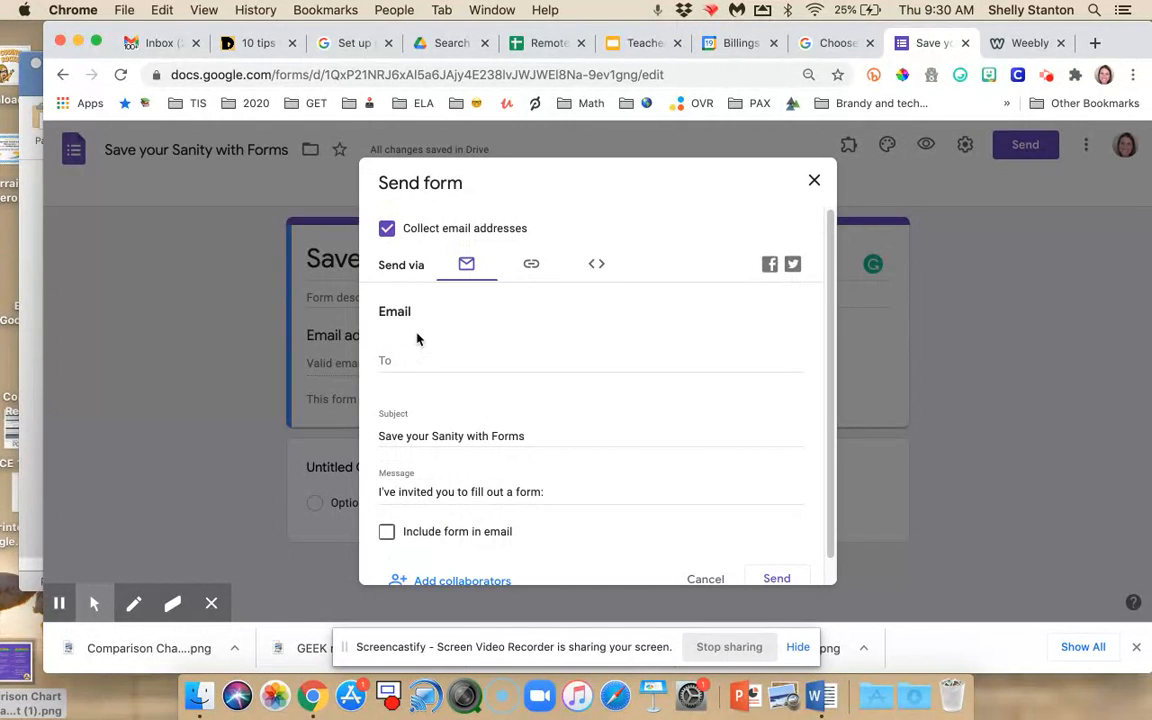
scroll(428, 522, "down", 1)
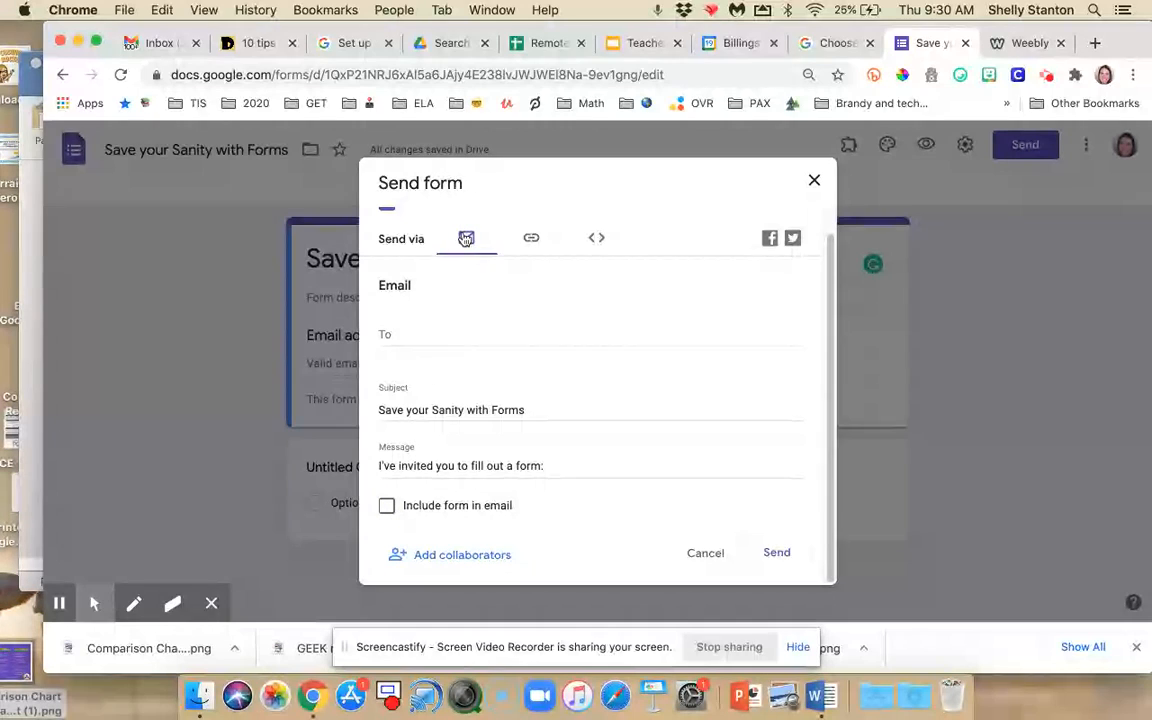
scroll(470, 463, "up", 1)
scroll(477, 461, "down", 1)
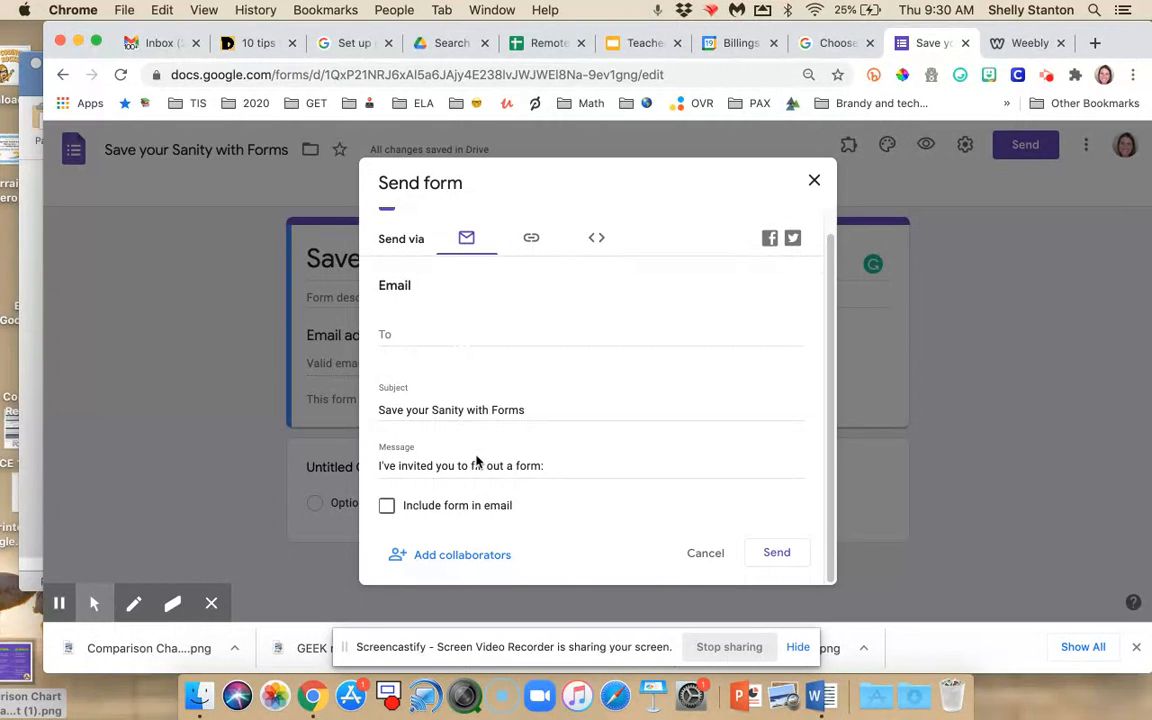
Show the form's share link, select it, and shorten the URL.
left_click(531, 238)
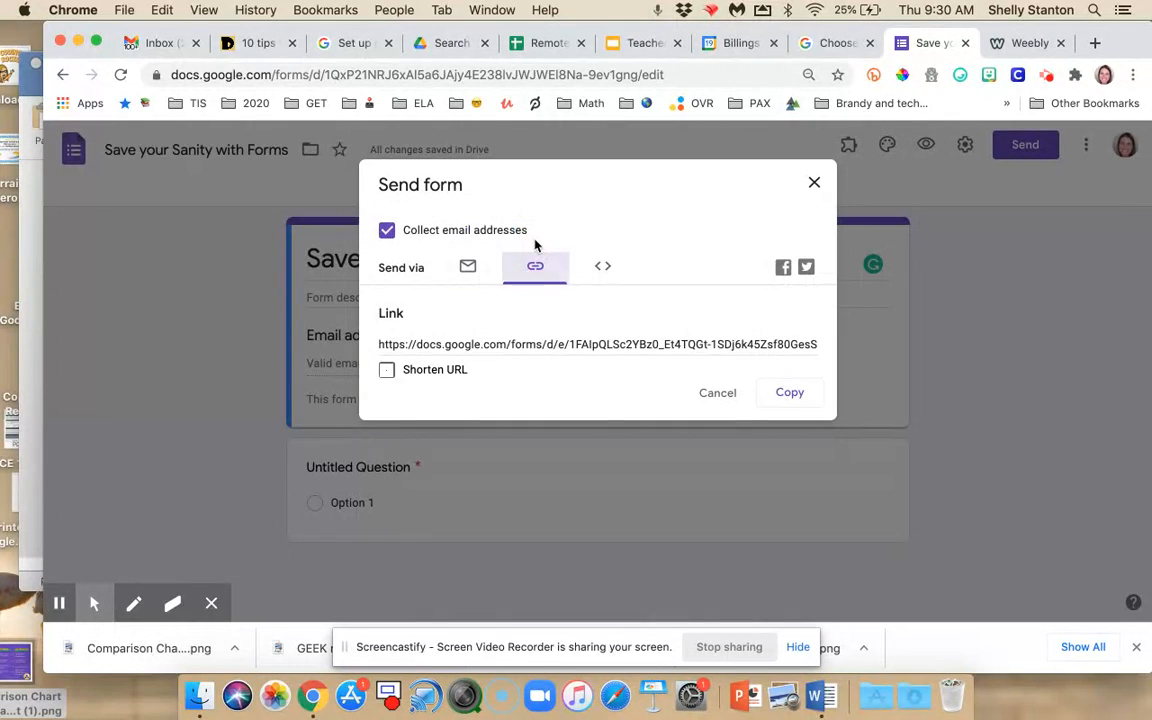
left_click(399, 346)
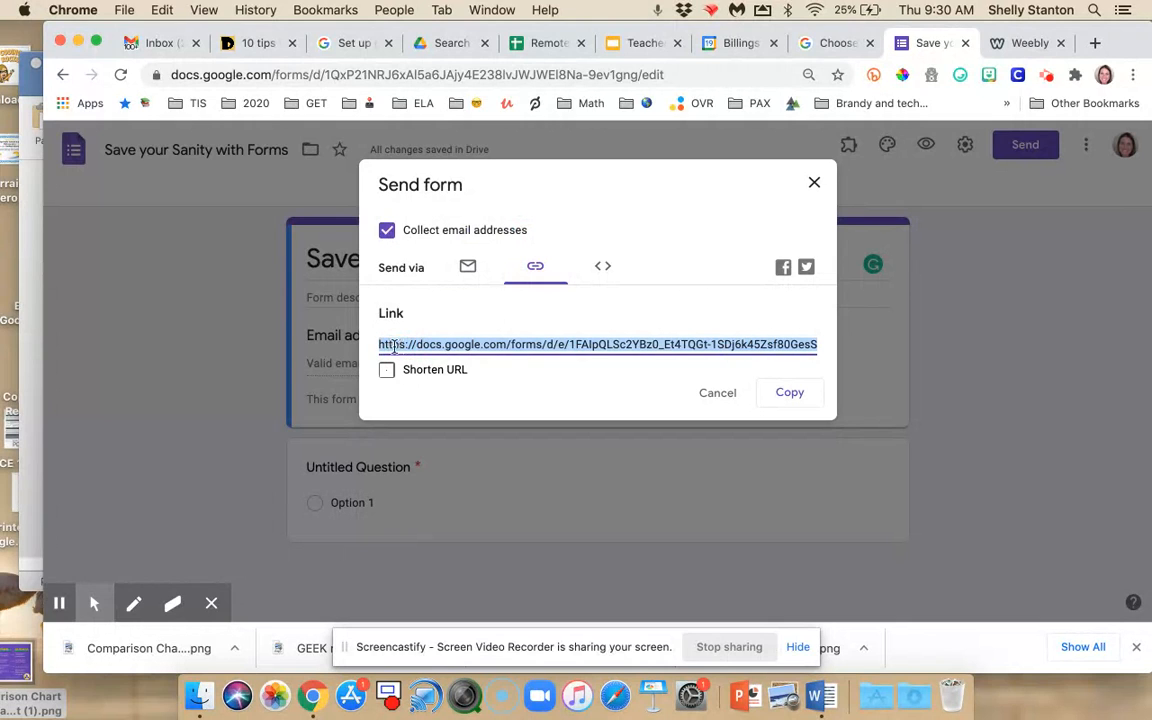
left_click(387, 370)
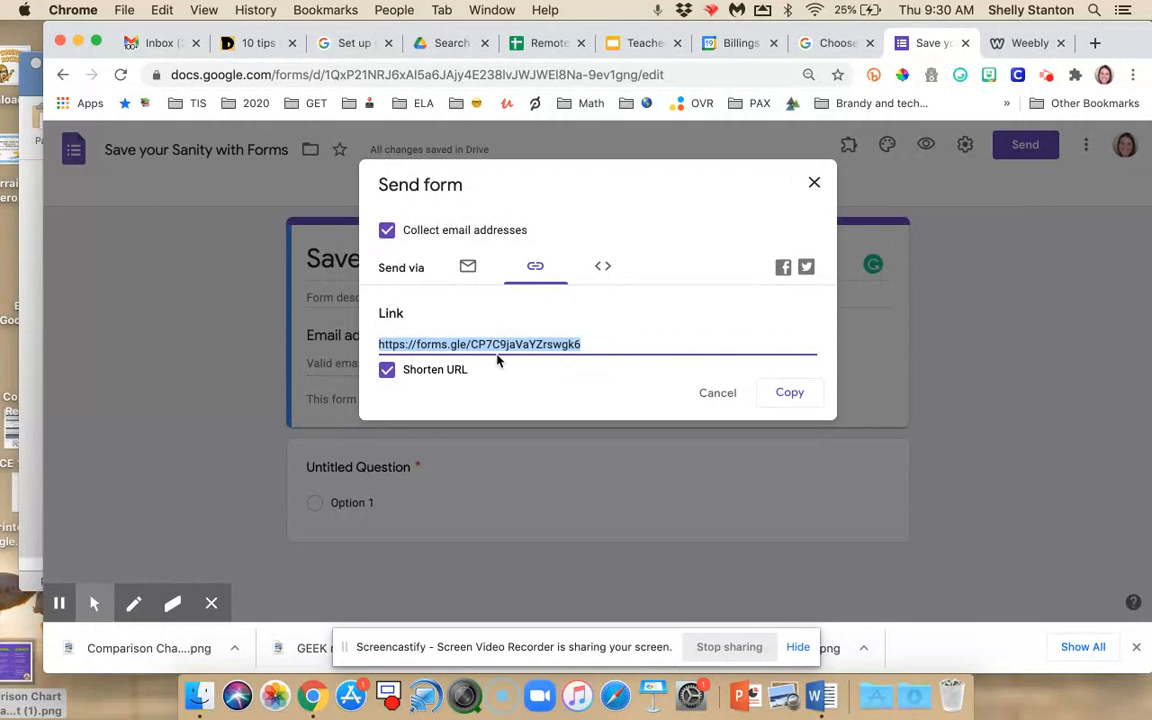
Show and select the form's embed HTML code, and leave the send dialog without sending.
left_click(598, 270)
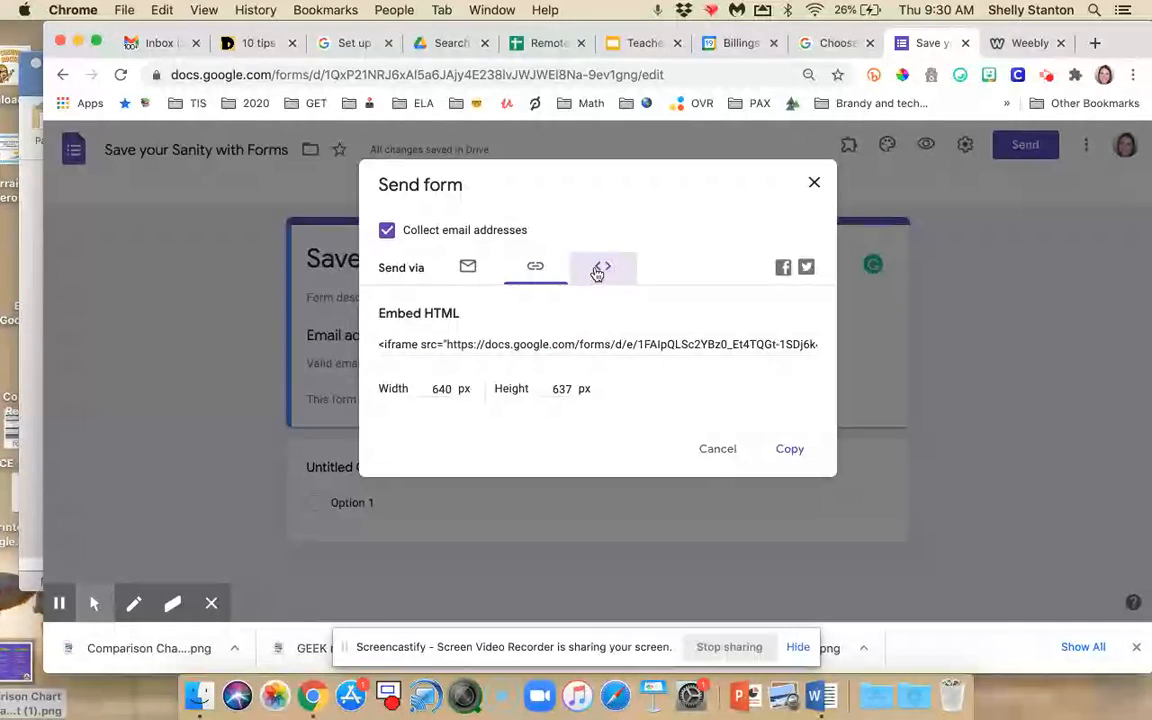
left_click(603, 340)
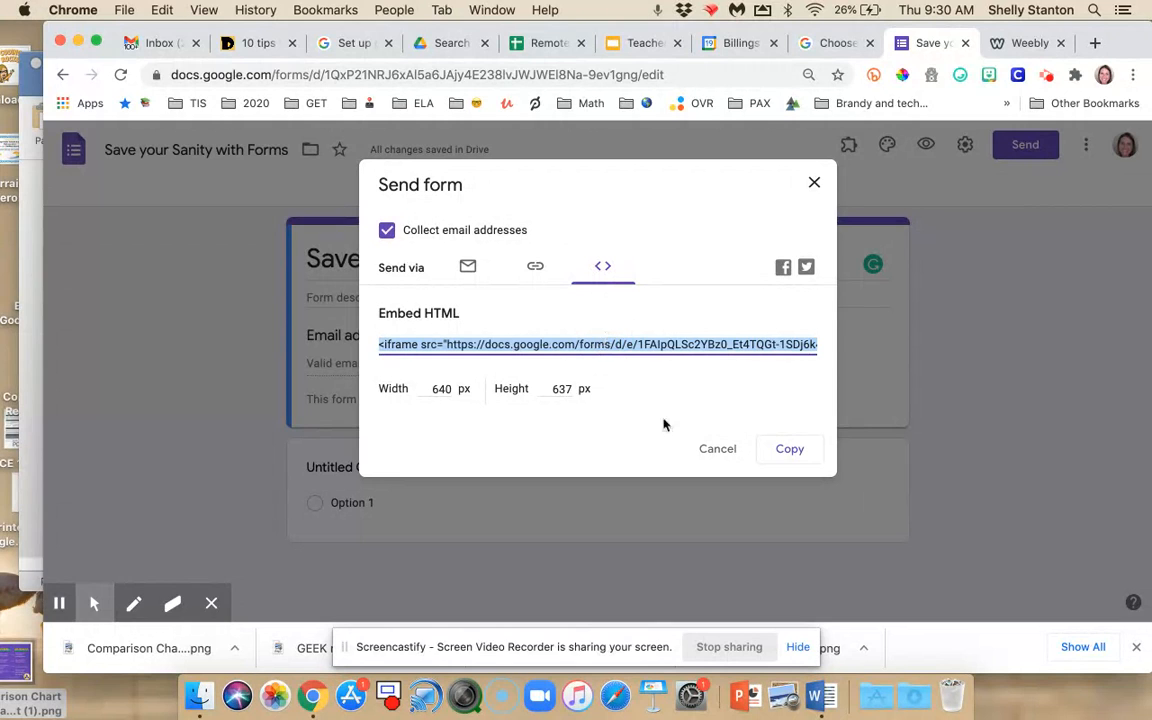
left_click(717, 448)
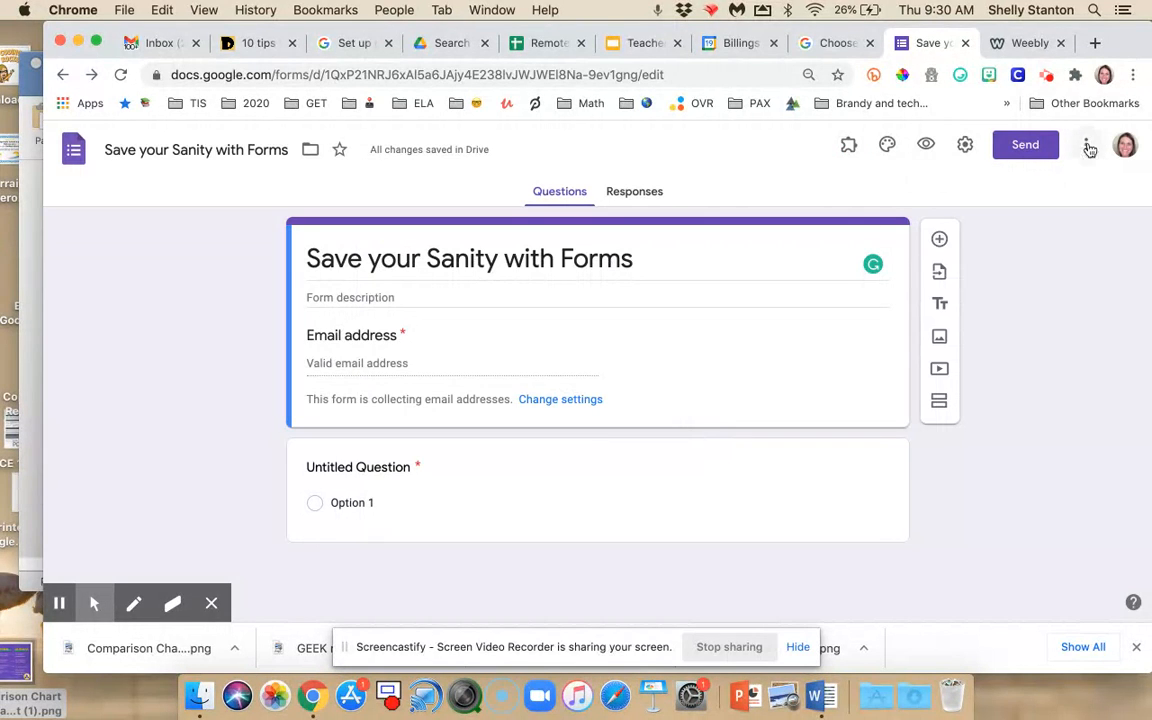
Save the default preferences with email collection, required questions and a default quiz point value of 1.
left_click(1088, 147)
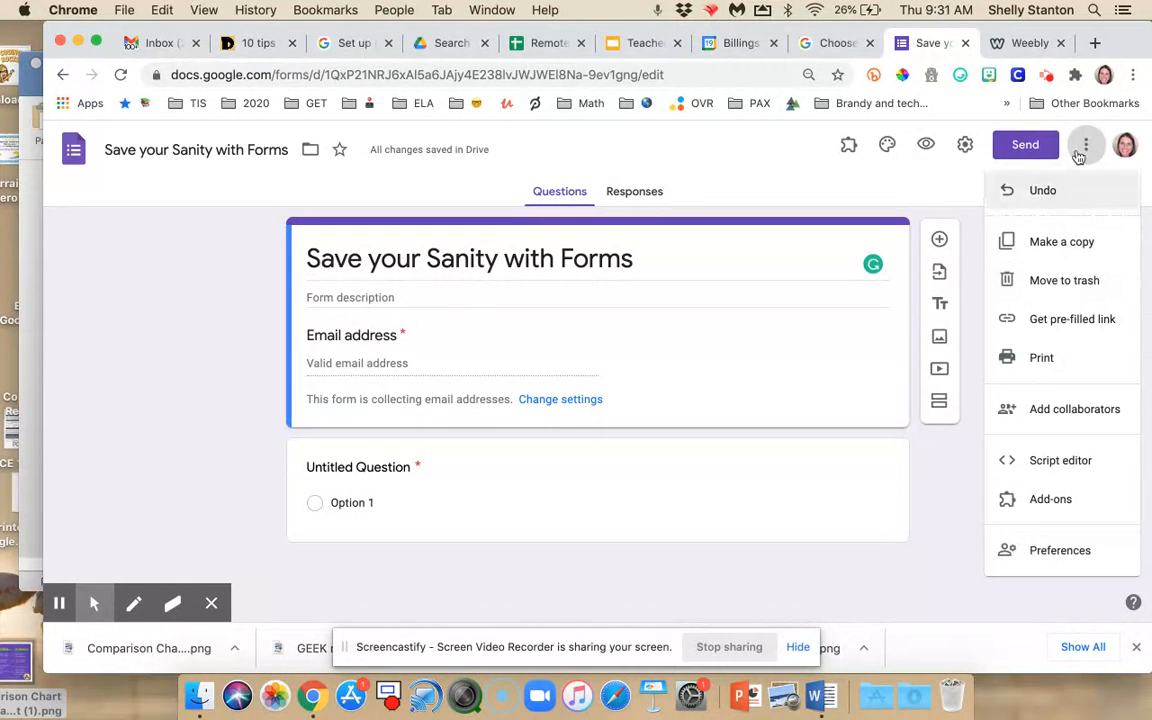
left_click(1090, 558)
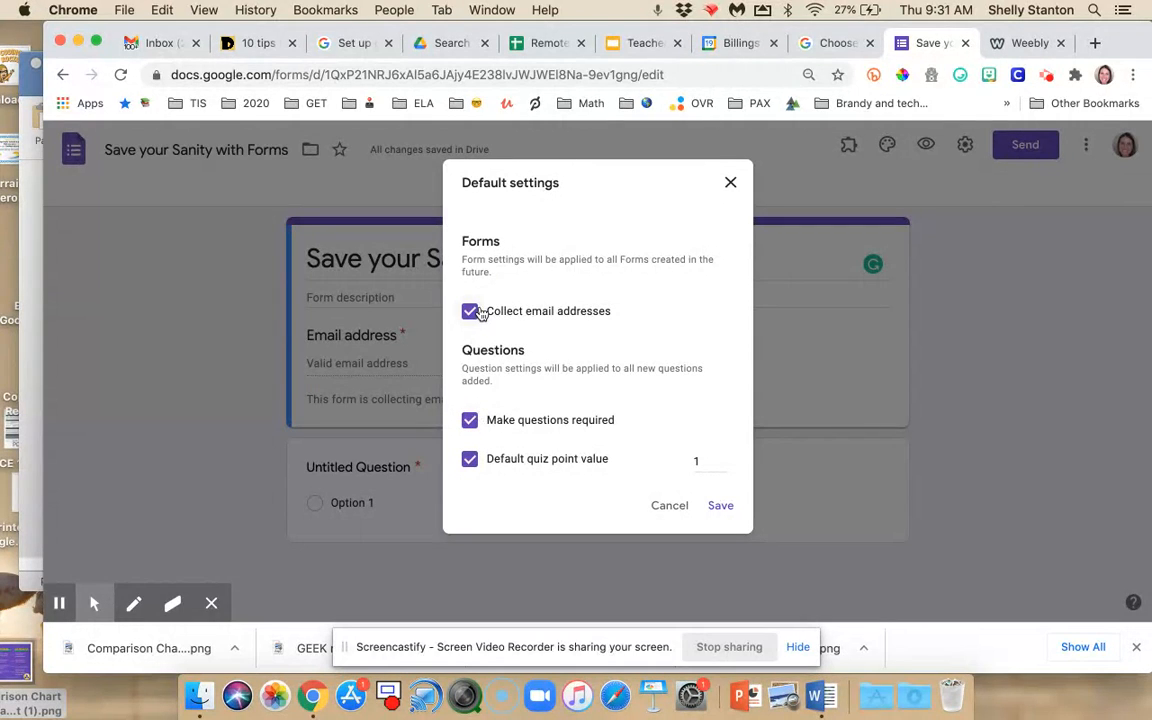
left_click(720, 506)
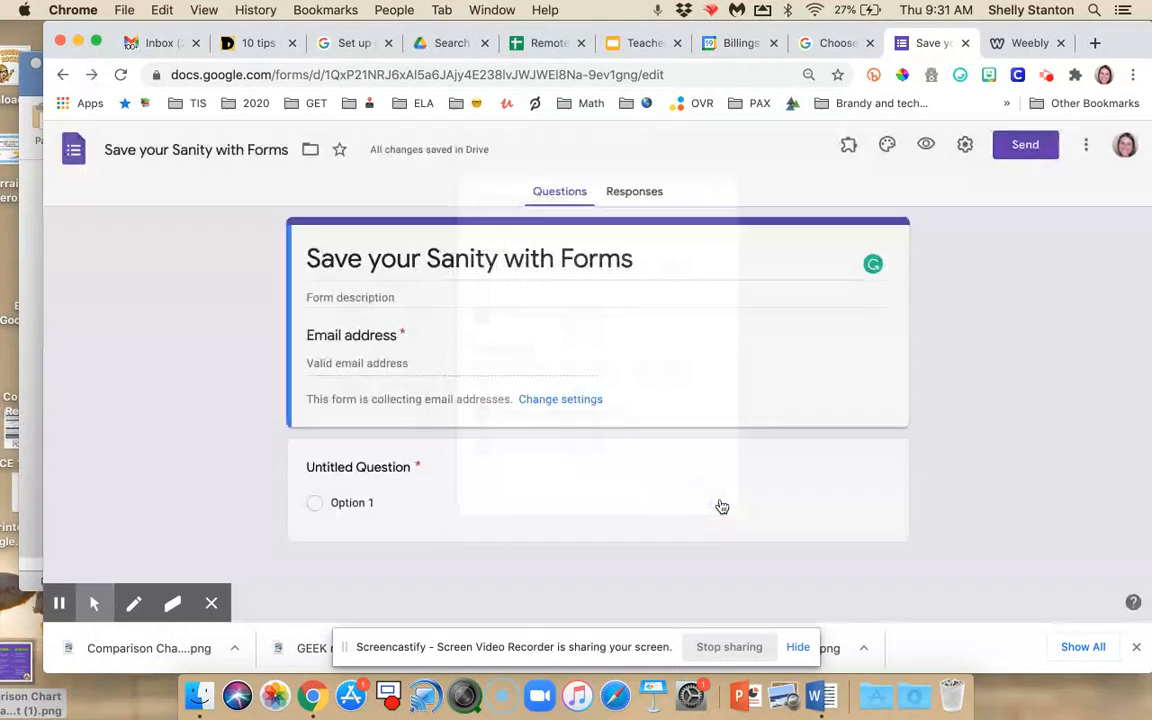